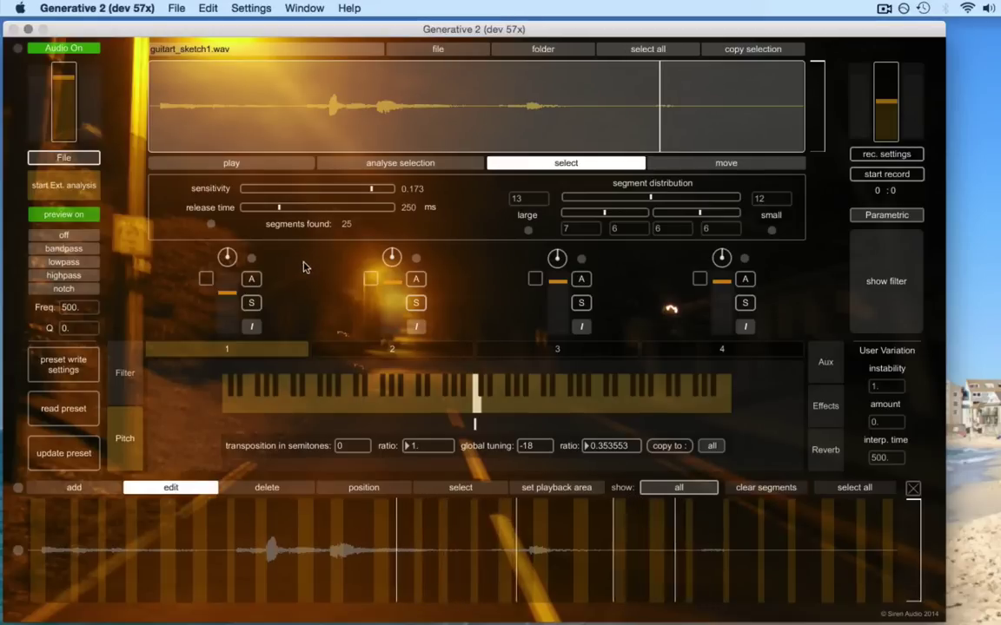
Open the DSP Status window from Settings and set the audio driver to CoreAudio Built-in Output
{"action": "left_click", "coordinate": [251, 10]}
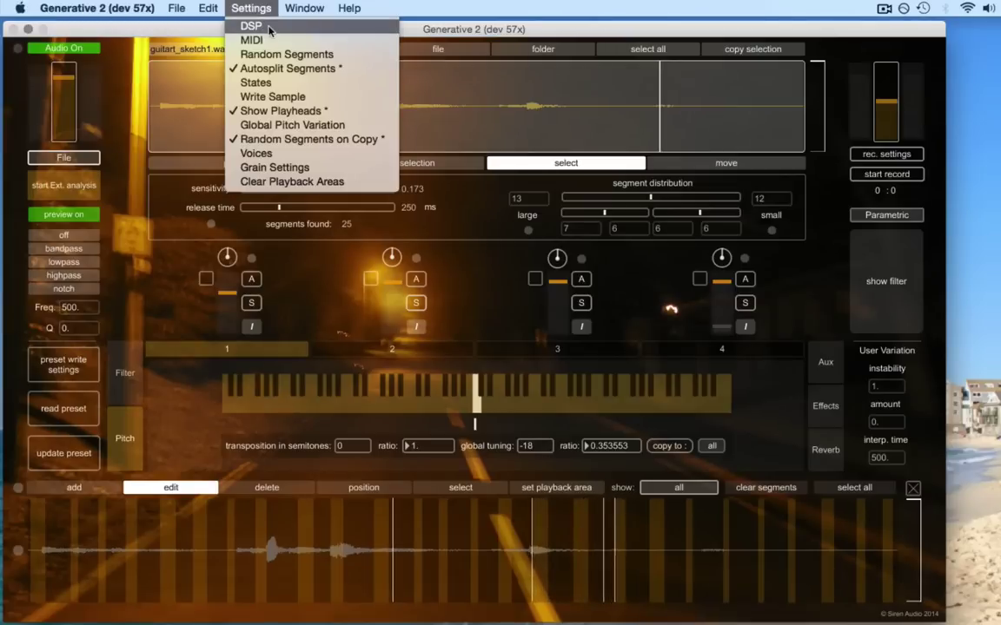
{"action": "left_click", "coordinate": [269, 30]}
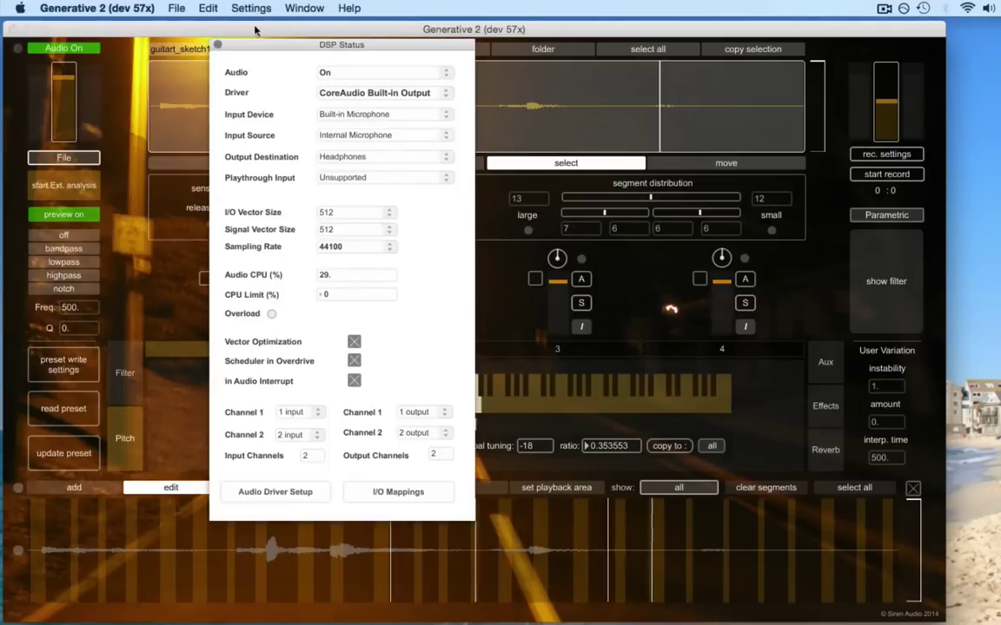
{"action": "left_click", "coordinate": [251, 9]}
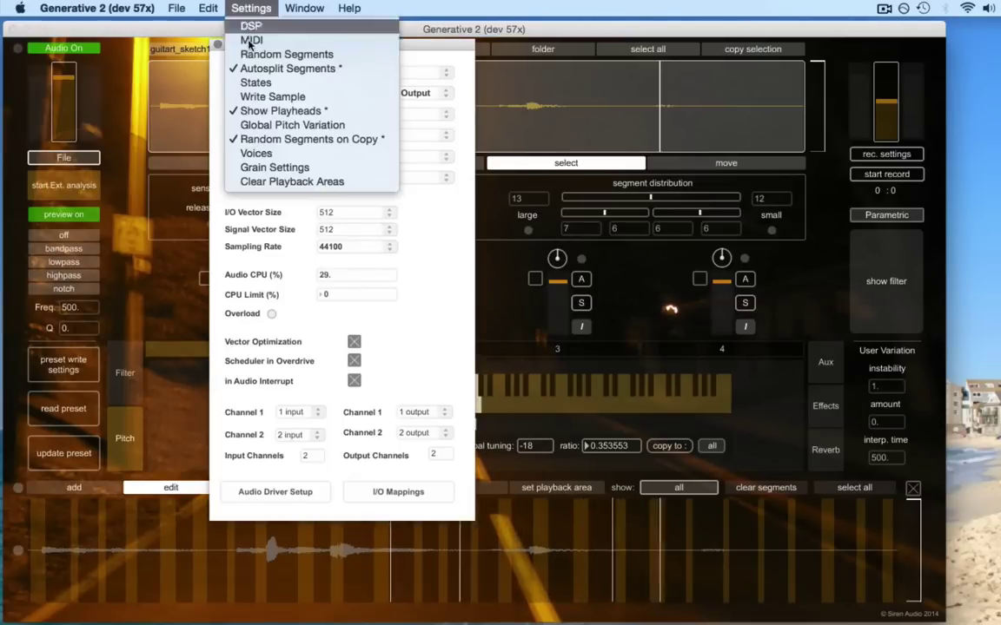
{"action": "left_click", "coordinate": [212, 97]}
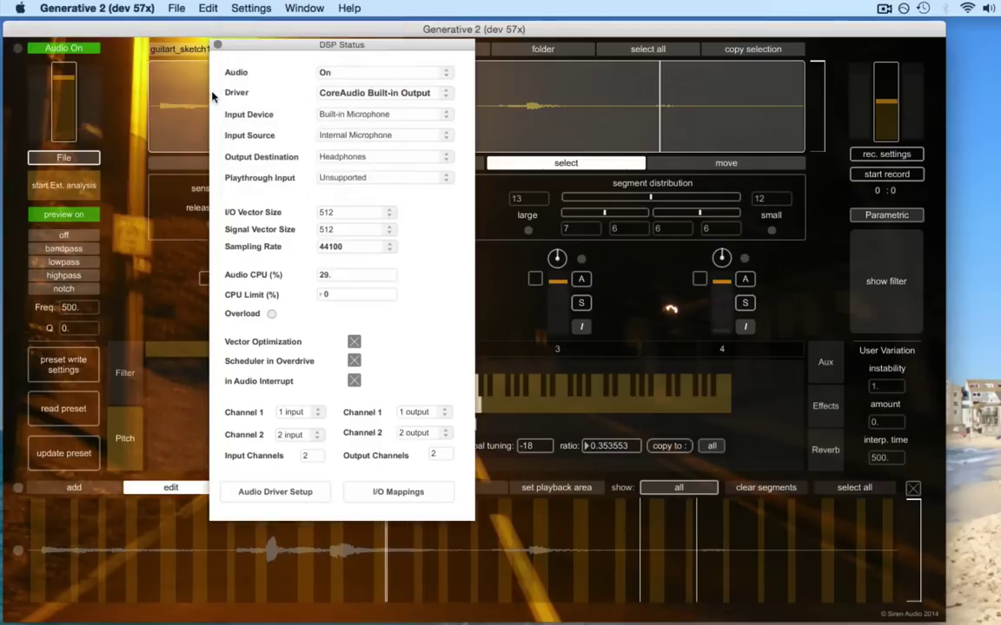
{"action": "left_click", "coordinate": [352, 94]}
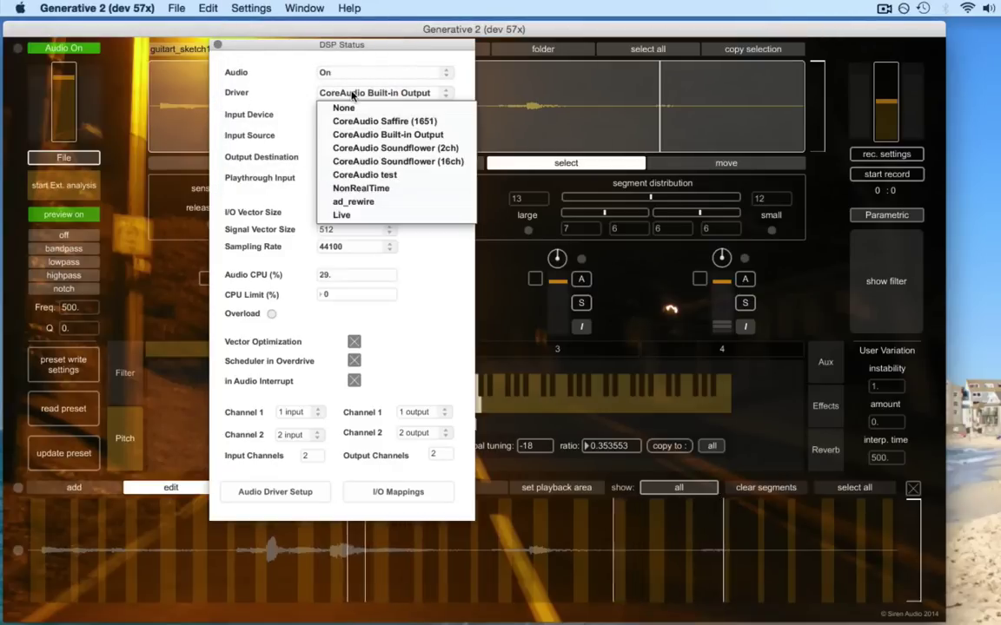
{"action": "left_click", "coordinate": [369, 134]}
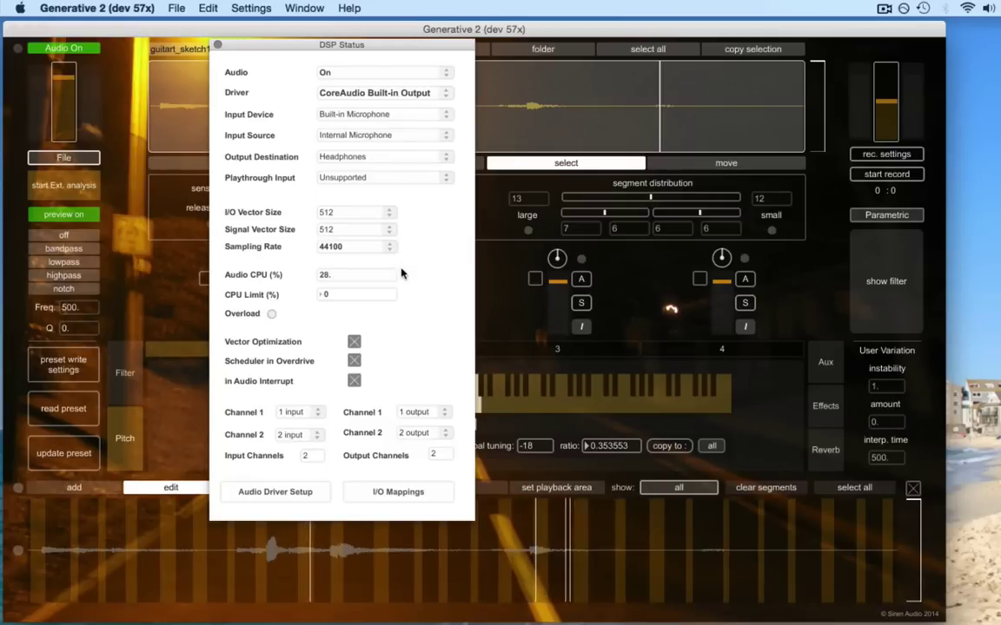
Close the DSP Status window and toggle Audio On in the main sampler view
{"action": "left_click", "coordinate": [217, 45]}
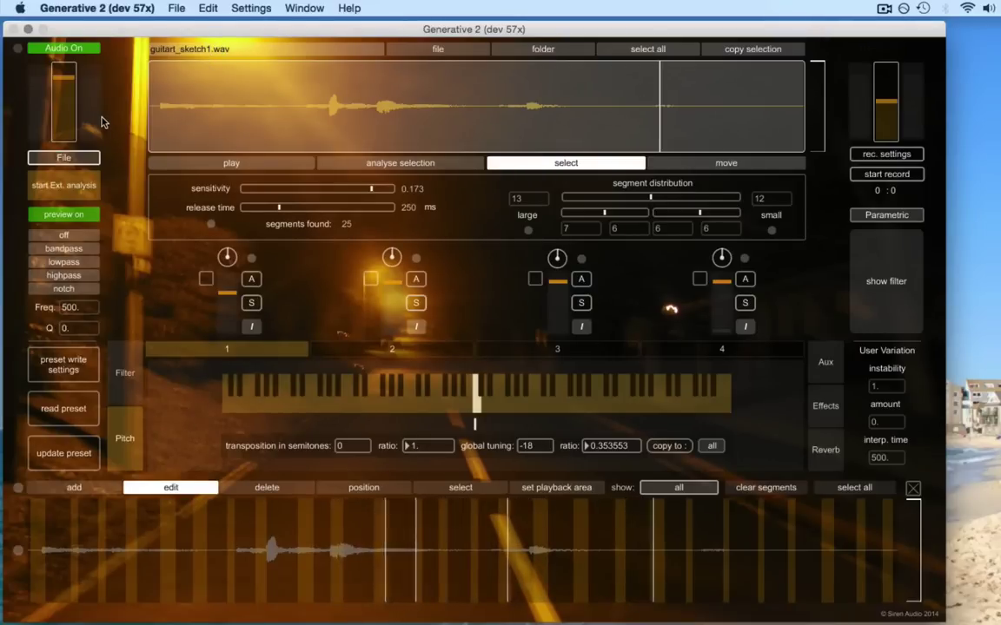
{"action": "left_click", "coordinate": [90, 51]}
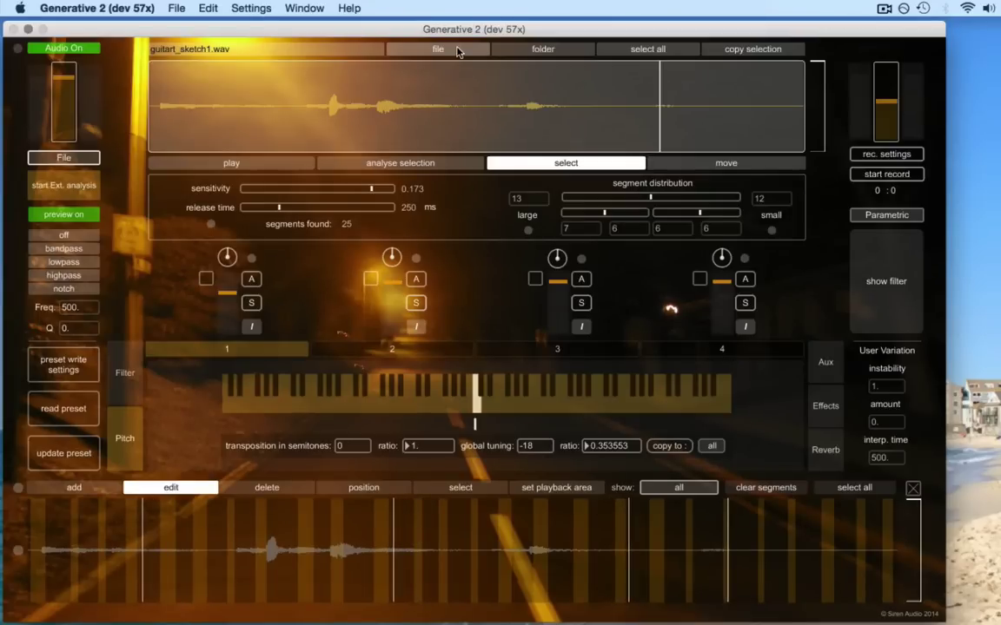
Load guitart_harmonics.wav into the sampler and start playing it
{"action": "left_click", "coordinate": [457, 52]}
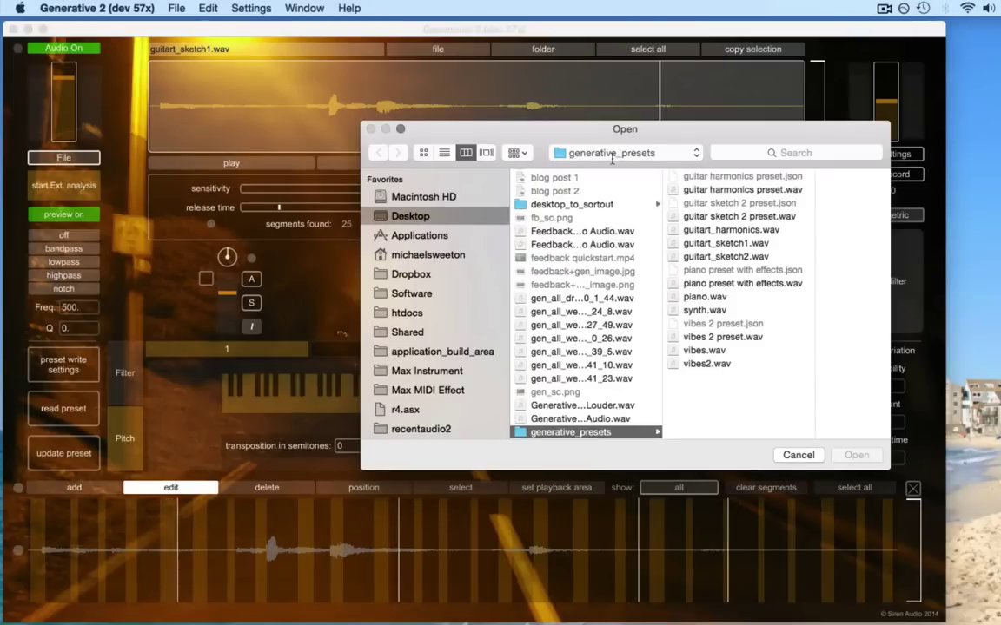
{"action": "double_click", "coordinate": [749, 231]}
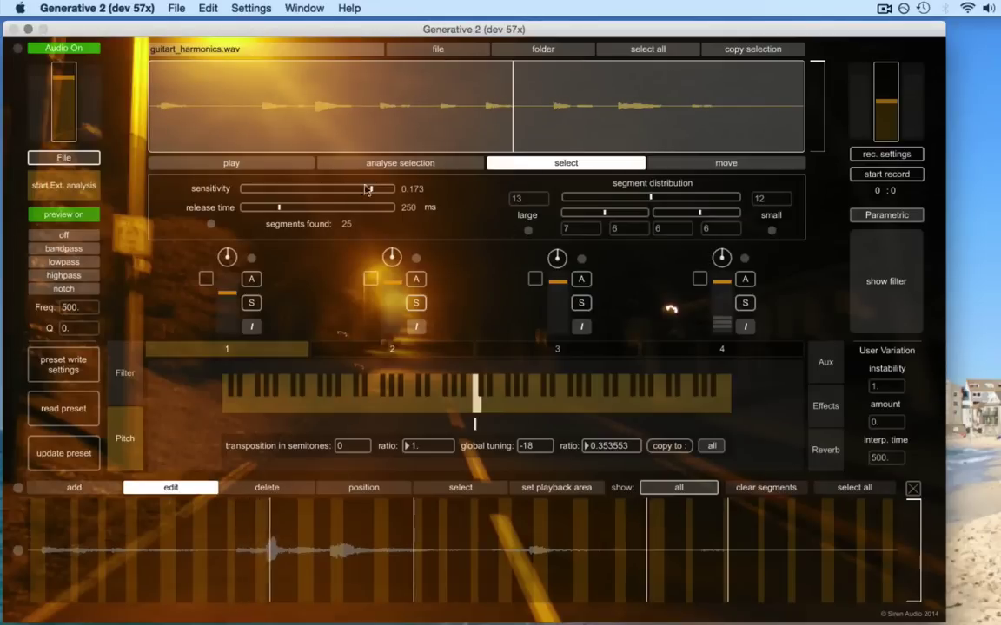
{"action": "left_click", "coordinate": [264, 165]}
{"action": "left_click", "coordinate": [265, 165]}
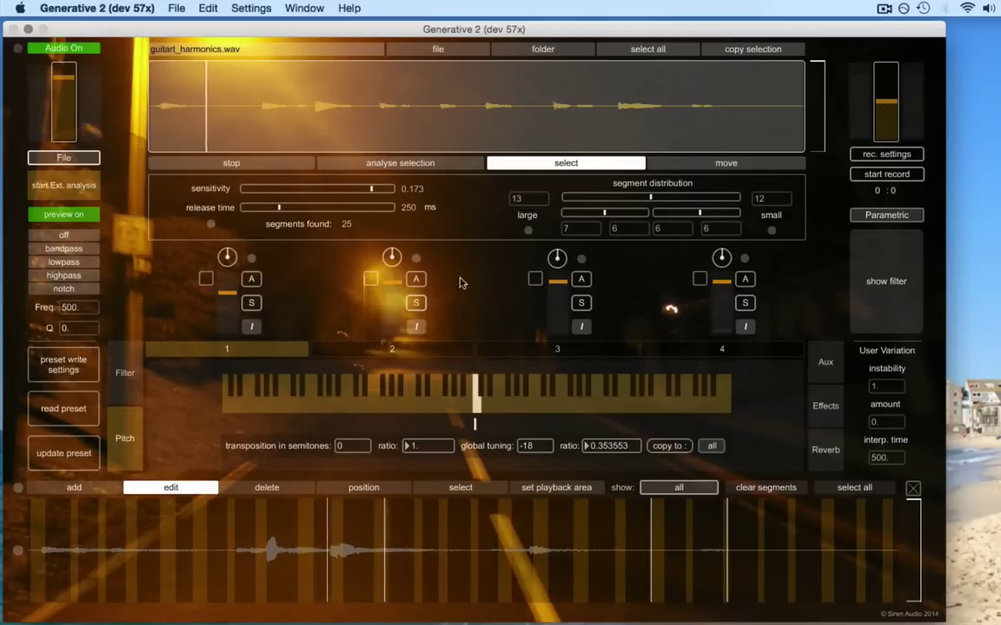
Solo voice 1, lower its output level, and stop playback
{"action": "left_click", "coordinate": [251, 302]}
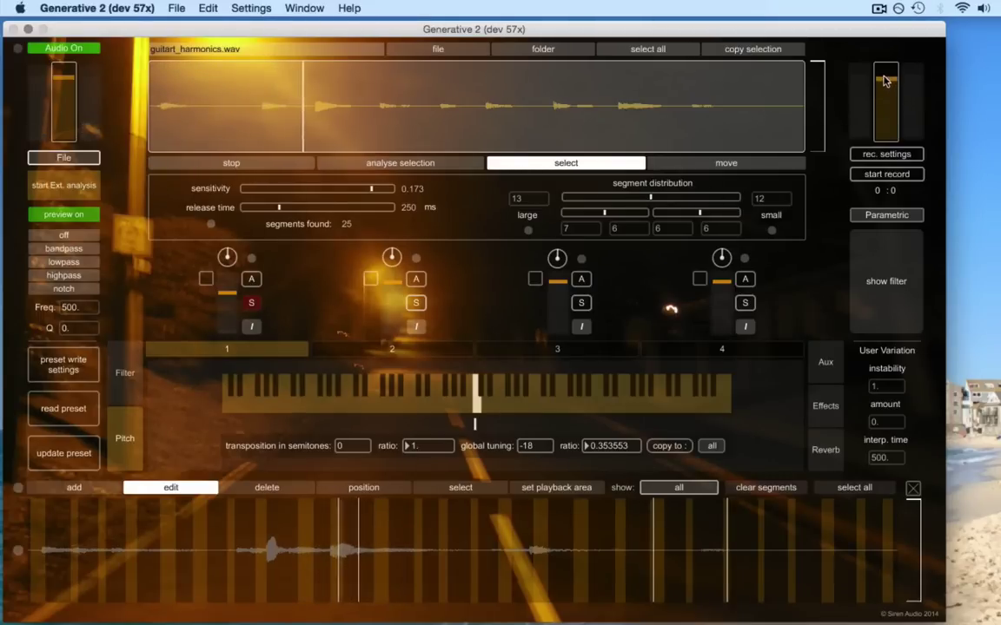
{"action": "left_click_drag", "start_coordinate": [226, 293], "coordinate": [224, 347]}
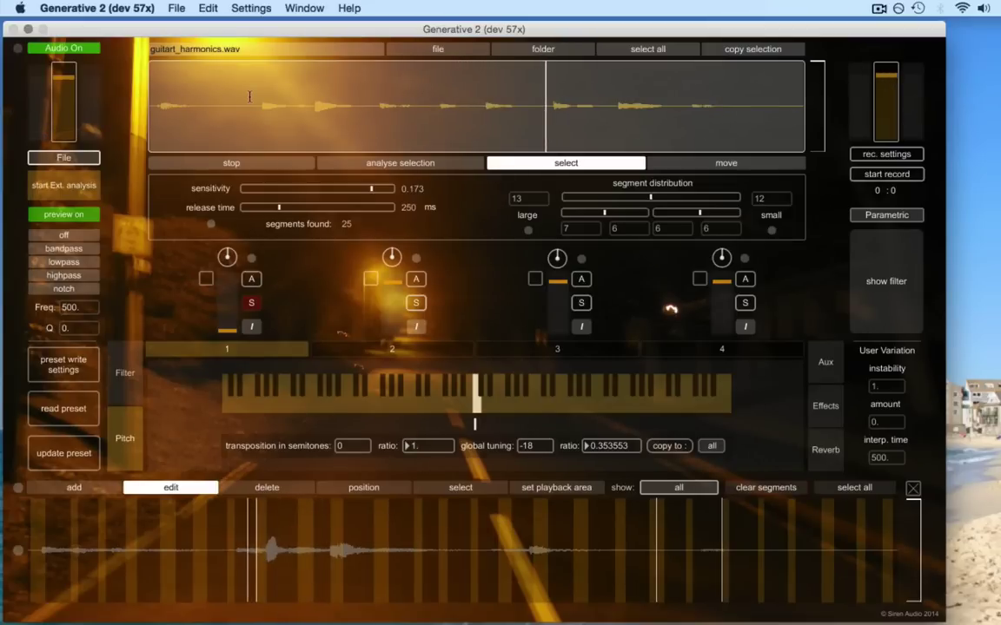
{"action": "left_click", "coordinate": [372, 169]}
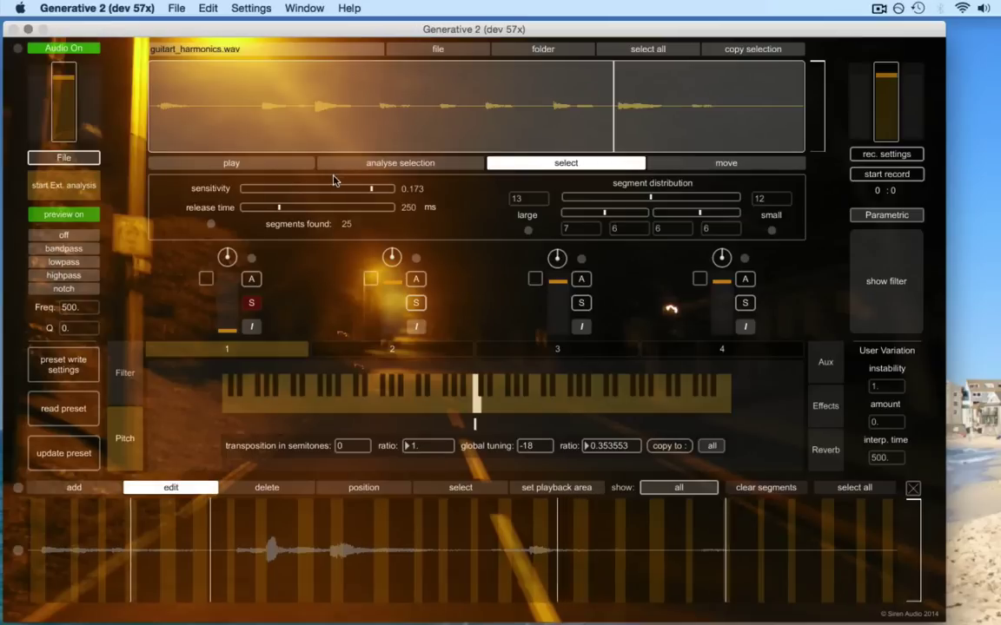
Re-analyse guitart_harmonics.wav into 6 segments at sensitivity 0.173 and 250 ms release
{"action": "left_click", "coordinate": [355, 165]}
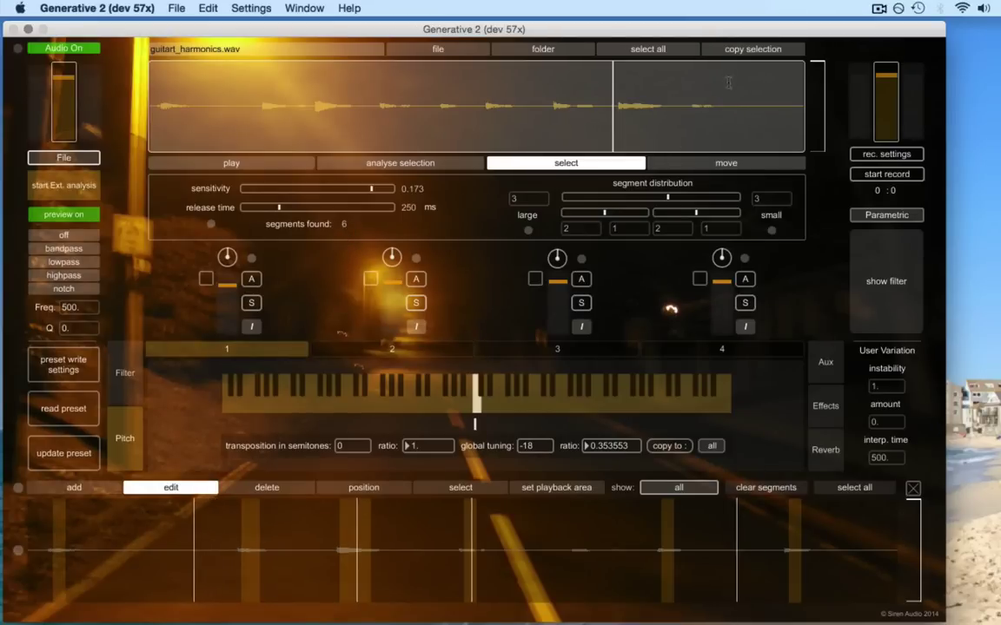
Re-split guitart_harmonics.wav into 25 segments and enlarge the bottom waveform's displayed amplitude
{"action": "left_click", "coordinate": [734, 51]}
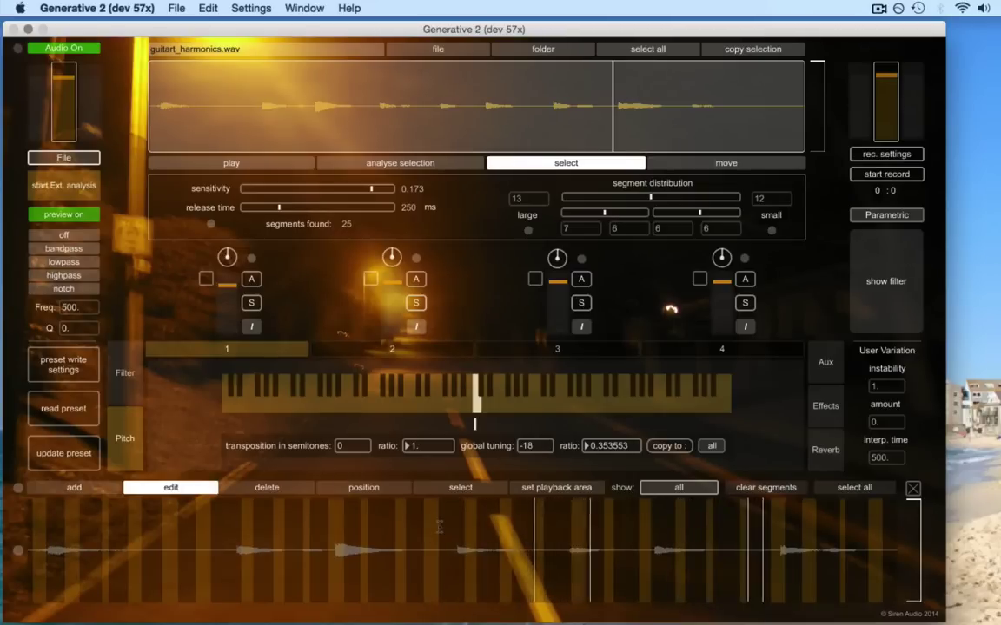
{"action": "left_click_drag", "start_coordinate": [17, 551], "coordinate": [19, 556]}
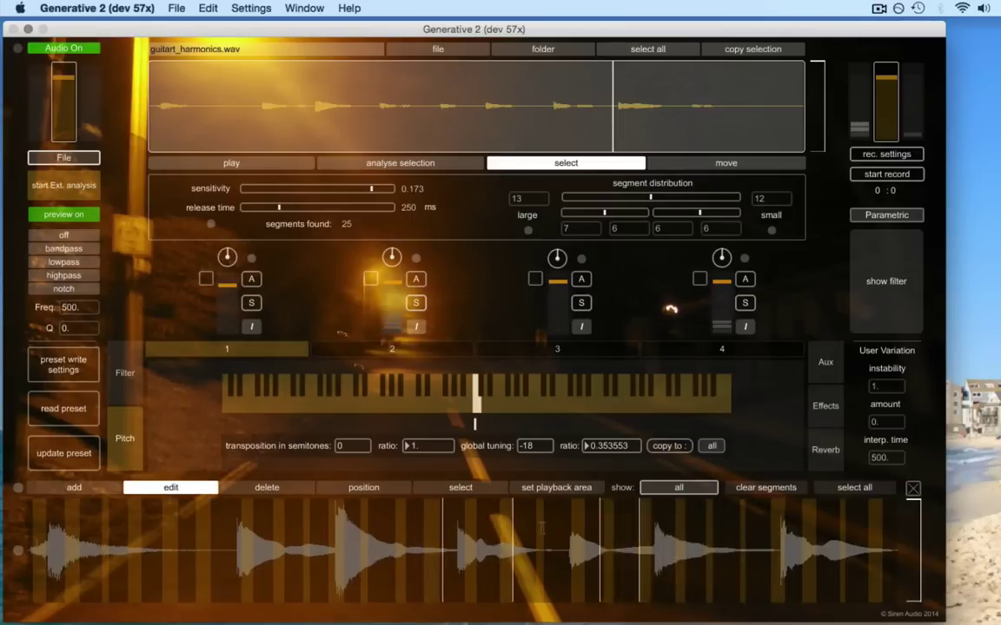
Set the segment editor's 'show' option to 'all' and unsolo voice 1
{"action": "left_click", "coordinate": [679, 487]}
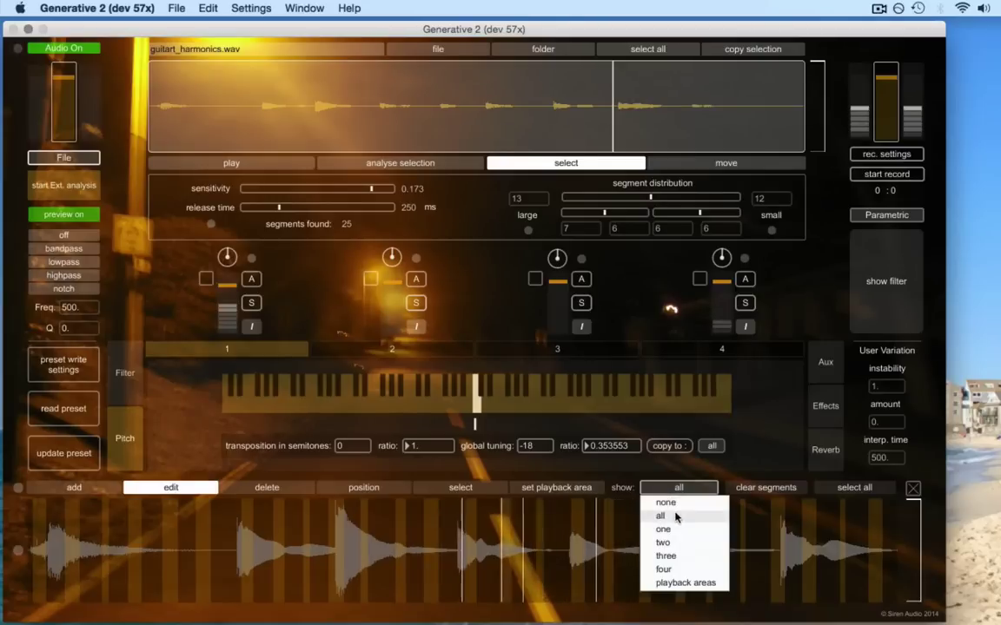
{"action": "left_click", "coordinate": [669, 532]}
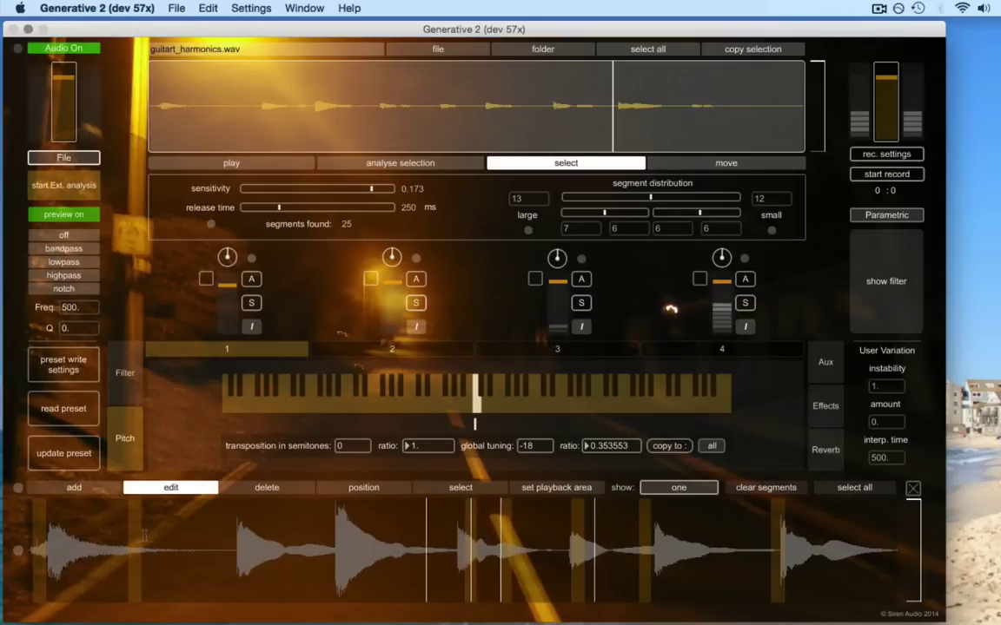
{"action": "left_click", "coordinate": [249, 279]}
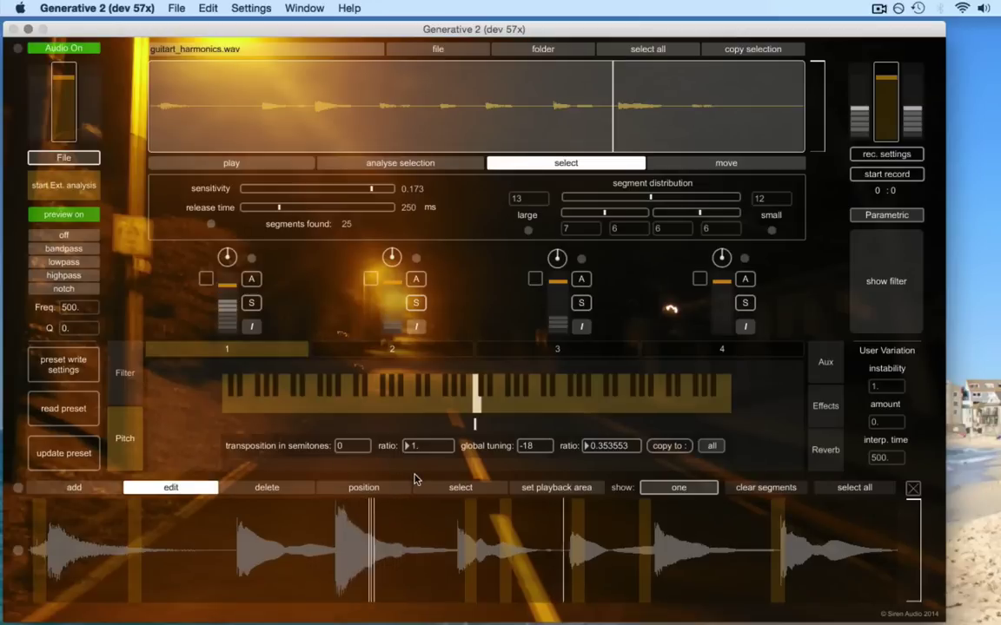
{"action": "left_click", "coordinate": [682, 491]}
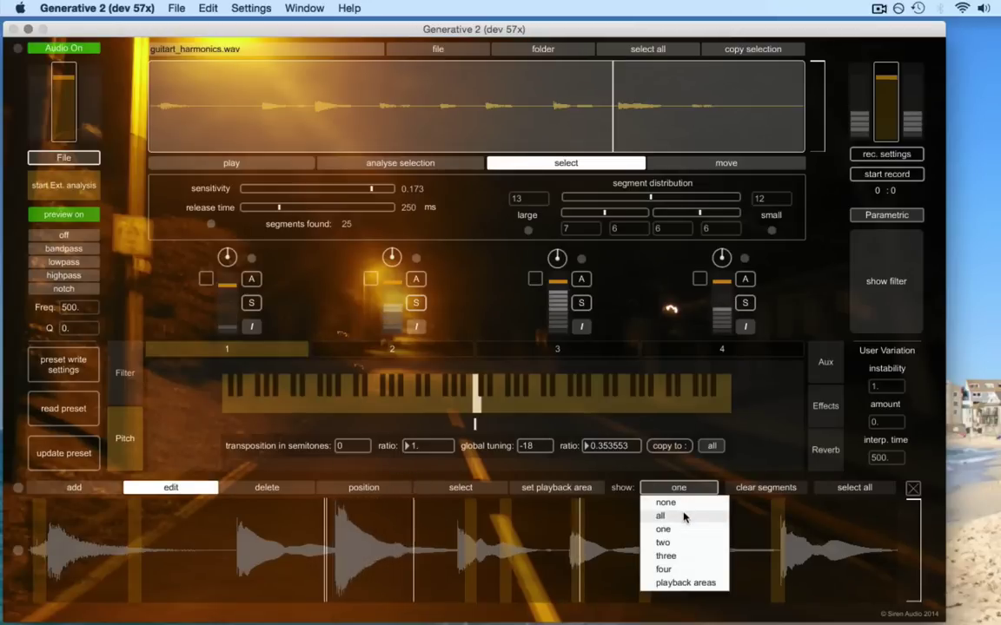
{"action": "left_click", "coordinate": [665, 515]}
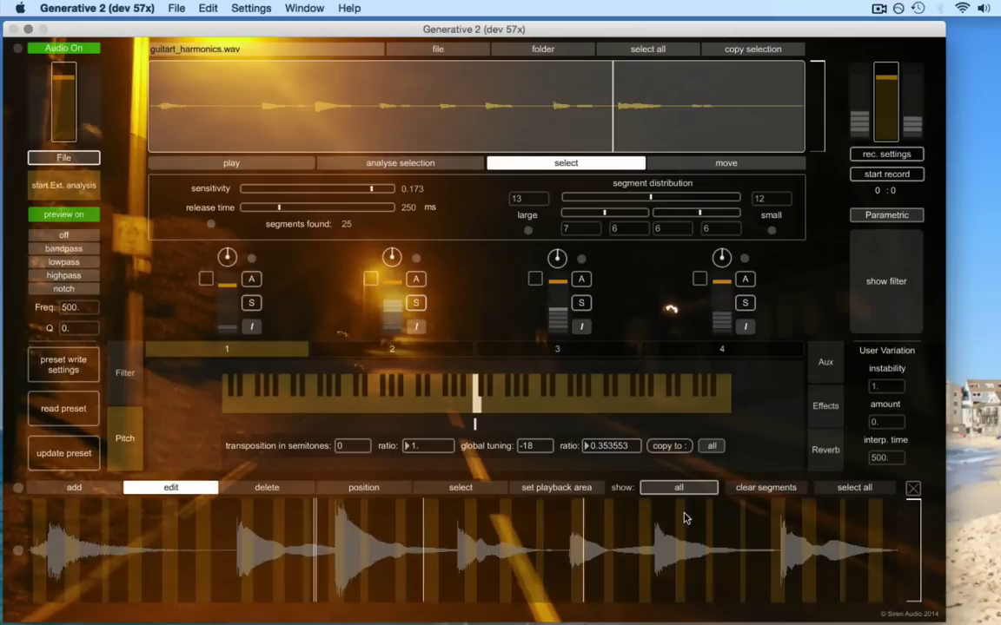
{"action": "left_click", "coordinate": [125, 373]}
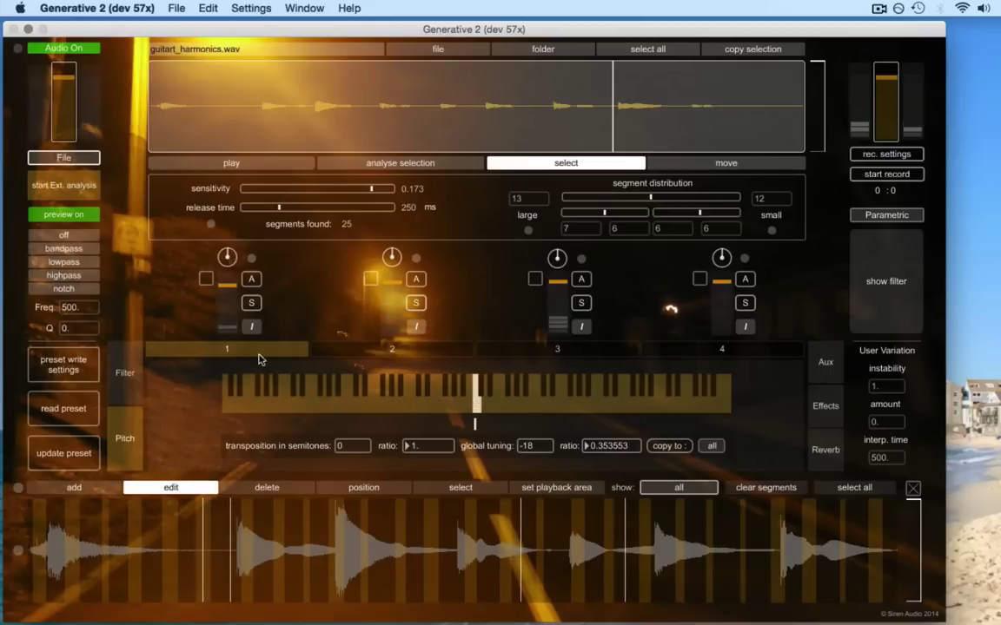
{"action": "left_click", "coordinate": [342, 350]}
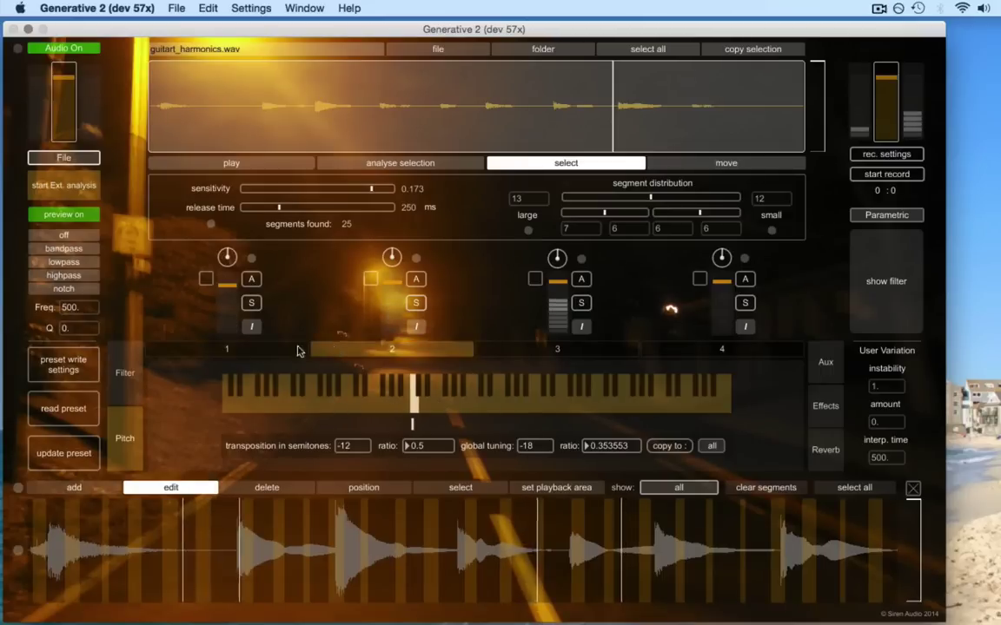
{"action": "left_click", "coordinate": [496, 351]}
{"action": "left_click", "coordinate": [682, 351]}
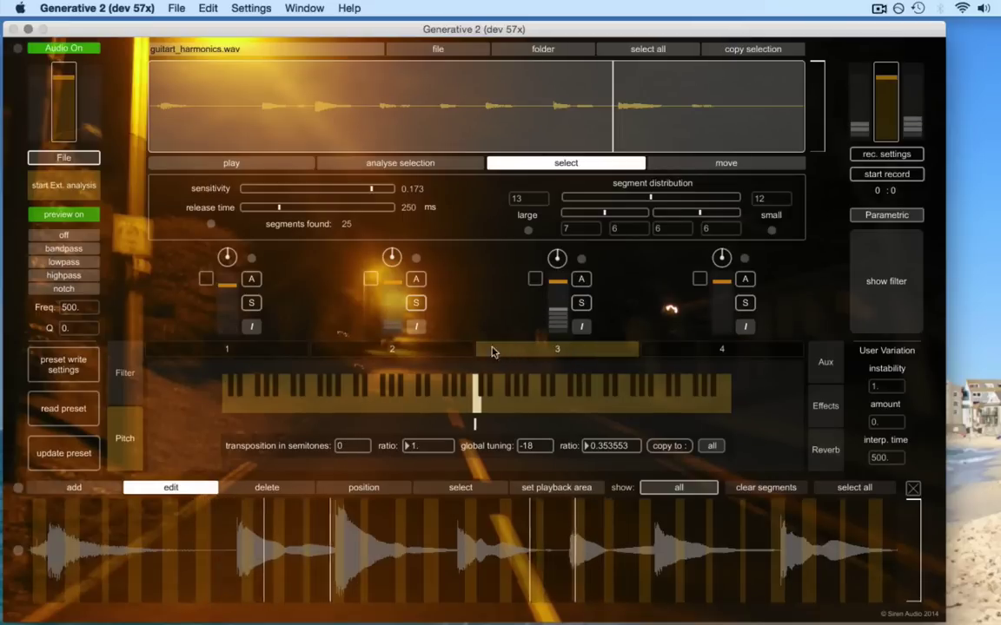
{"action": "left_click", "coordinate": [290, 350]}
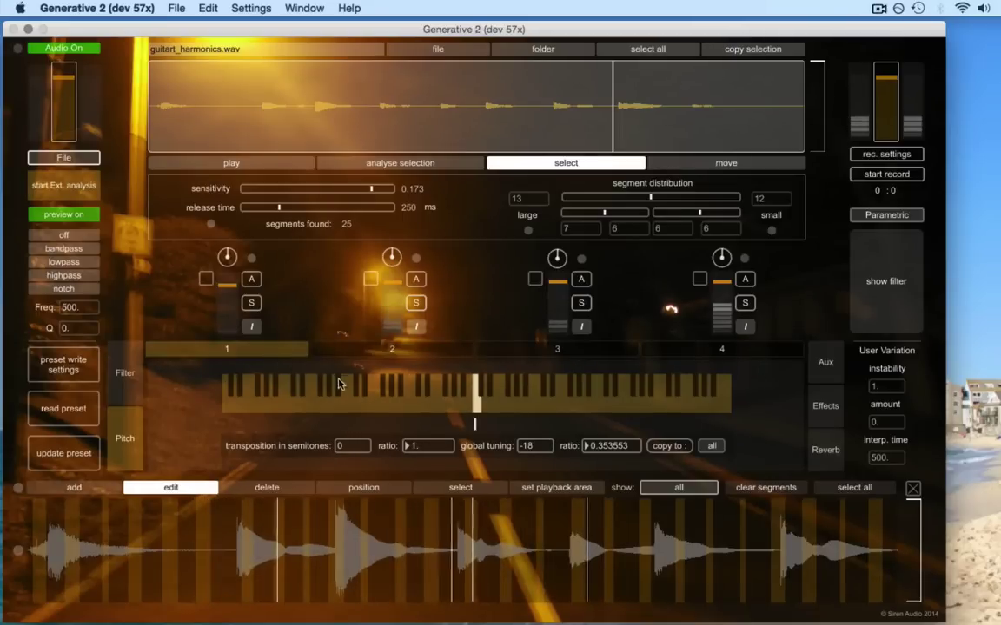
{"action": "mouse_move", "coordinate": [347, 446]}
{"action": "left_mouse_down"}
{"action": "mouse_move", "coordinate": [347, 415]}
{"action": "mouse_move", "coordinate": [347, 442]}
{"action": "mouse_move", "coordinate": [347, 416]}
{"action": "mouse_move", "coordinate": [348, 424]}
{"action": "left_mouse_up"}
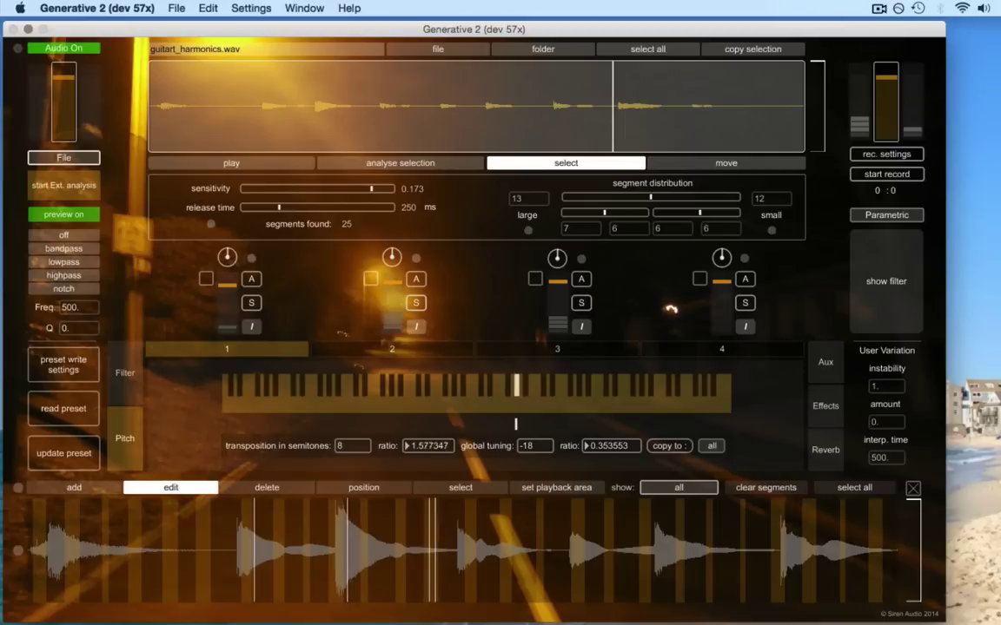
{"action": "left_click", "coordinate": [512, 409]}
{"action": "left_click_drag", "start_coordinate": [513, 408], "coordinate": [476, 408]}
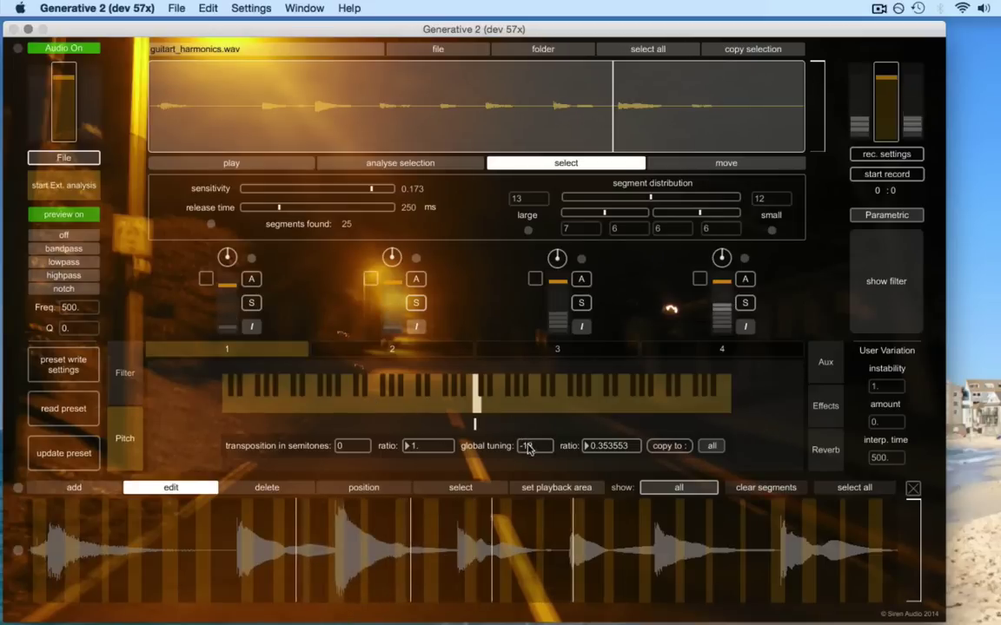
Change the global tuning number box from -18 to -16 (ratio 0.39685)
{"action": "scroll", "coordinate": [528, 447], "scroll_direction": "up", "scroll_amount": 5}
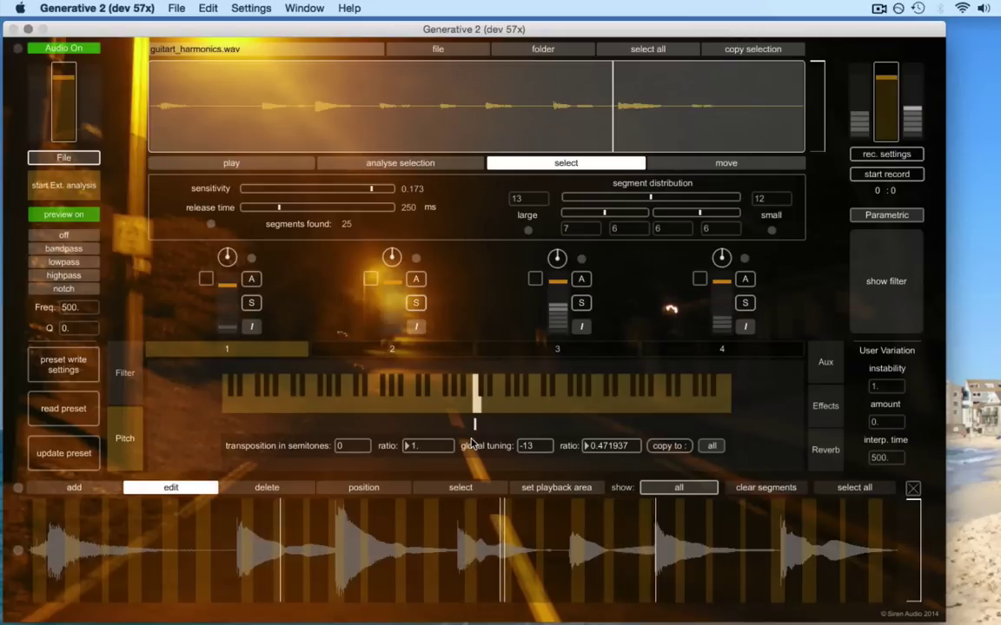
{"action": "left_click_drag", "start_coordinate": [524, 445], "coordinate": [512, 470]}
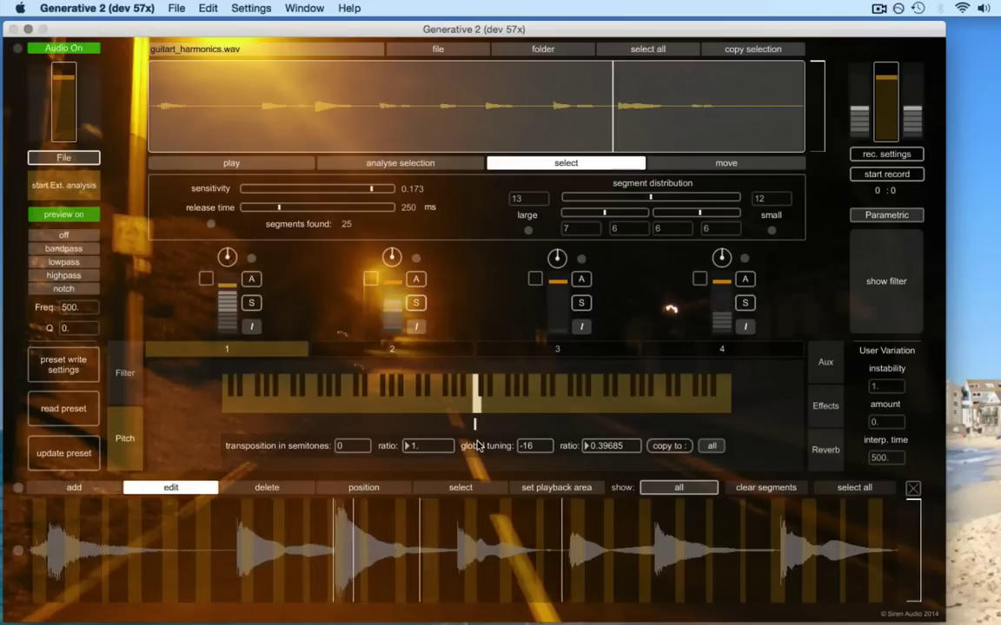
Show per-device Filter settings, move device 2's peak higher, and switch device 4's peaknotch filter on
{"action": "left_click", "coordinate": [125, 366]}
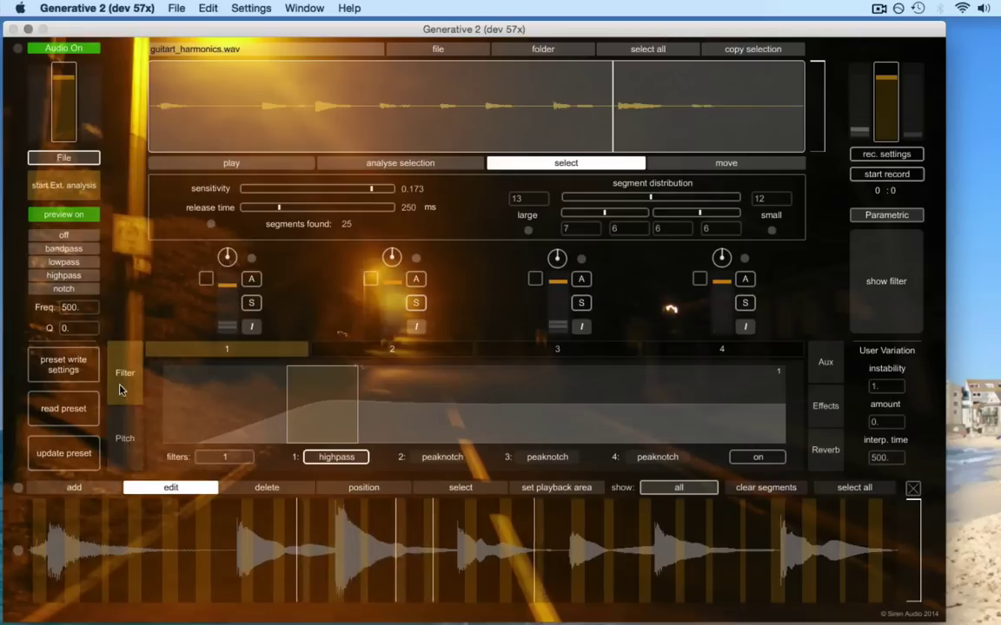
{"action": "left_click", "coordinate": [125, 439]}
{"action": "left_click", "coordinate": [124, 372]}
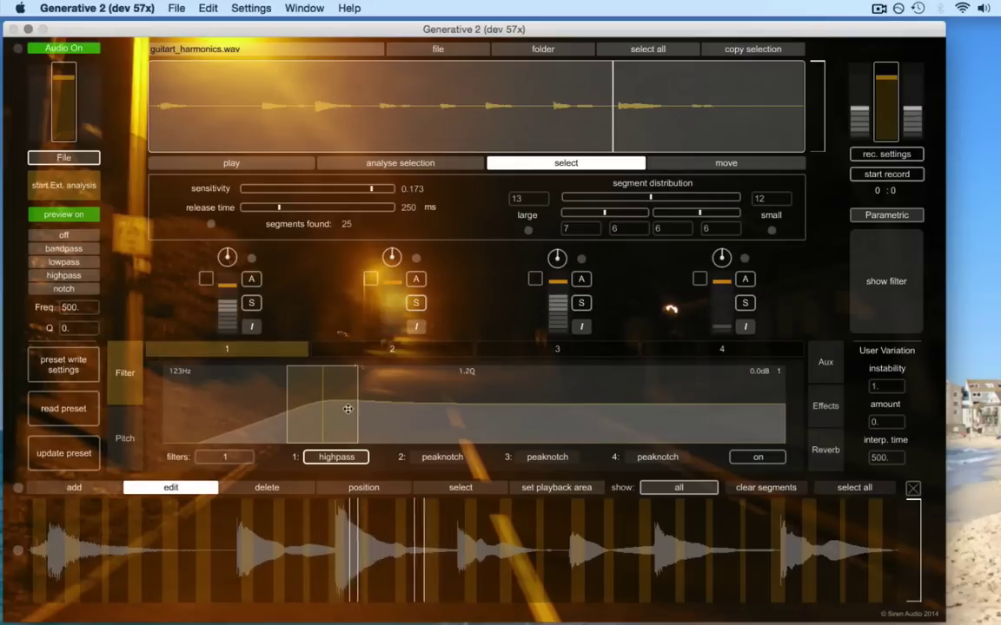
{"action": "left_click", "coordinate": [384, 350]}
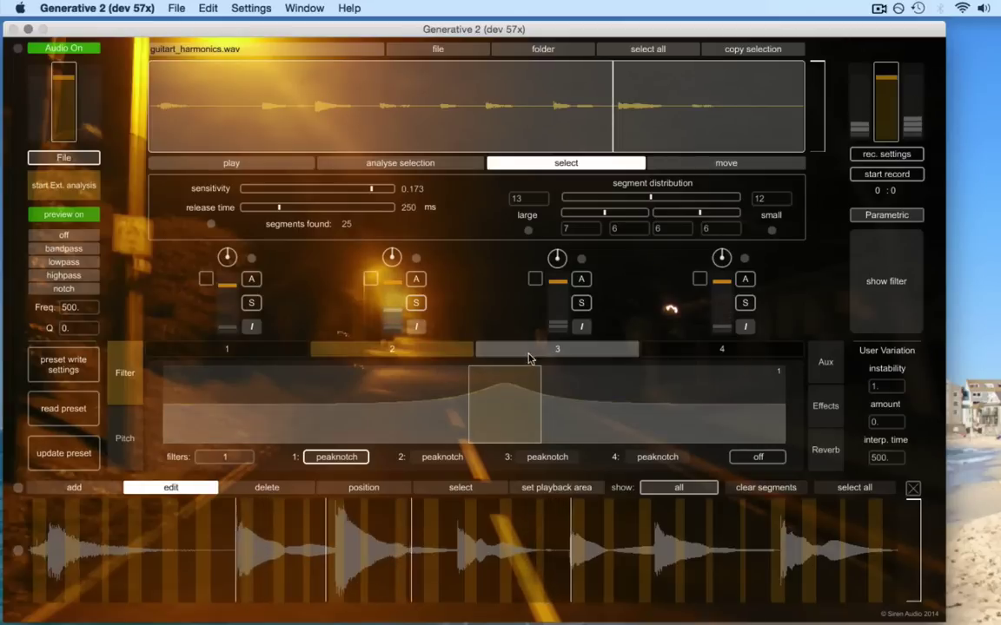
{"action": "left_click_drag", "start_coordinate": [505, 407], "coordinate": [547, 408]}
{"action": "left_click", "coordinate": [773, 460]}
{"action": "left_click", "coordinate": [757, 457]}
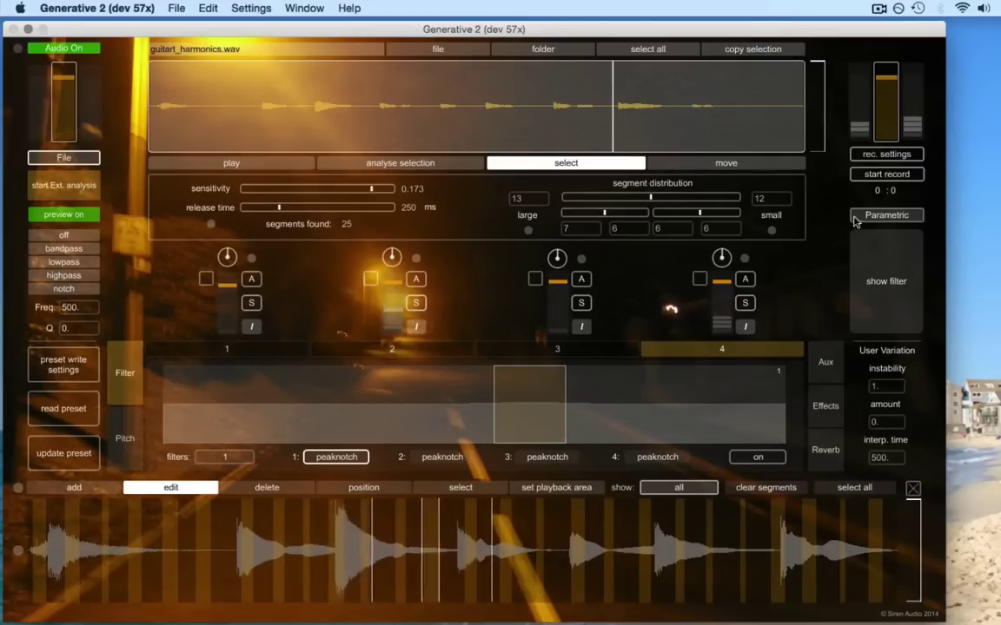
Show the output filter and set its type to Parametric
{"action": "left_click", "coordinate": [879, 256]}
{"action": "left_click", "coordinate": [883, 260]}
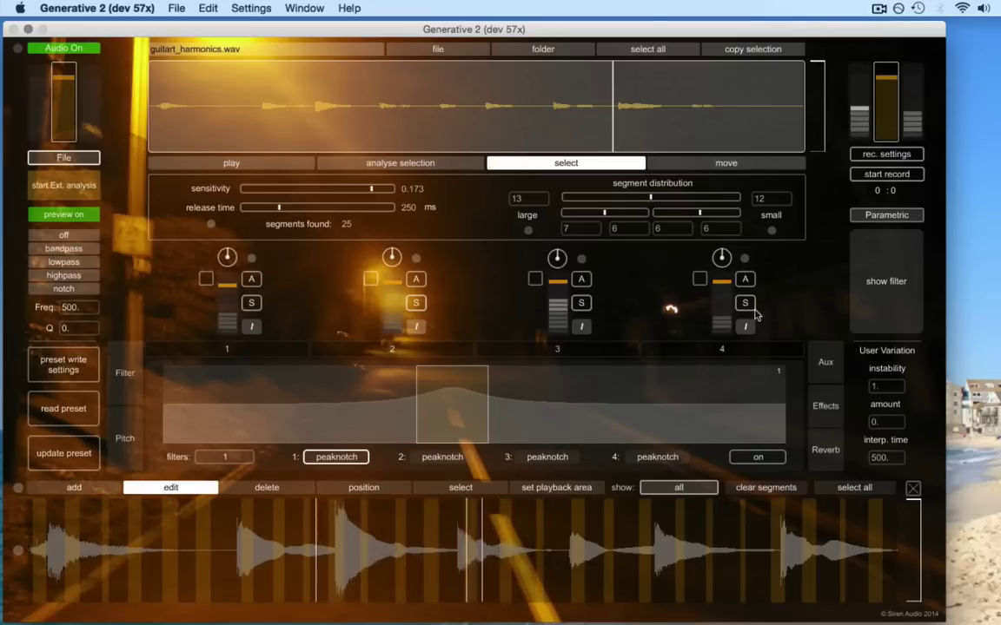
{"action": "left_click", "coordinate": [122, 375]}
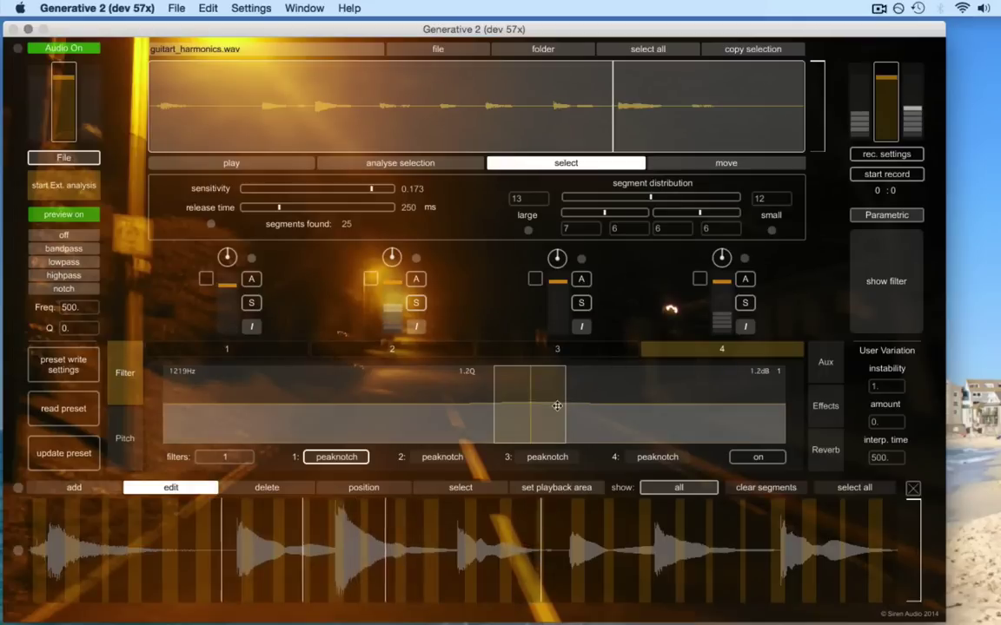
{"action": "left_click", "coordinate": [865, 215]}
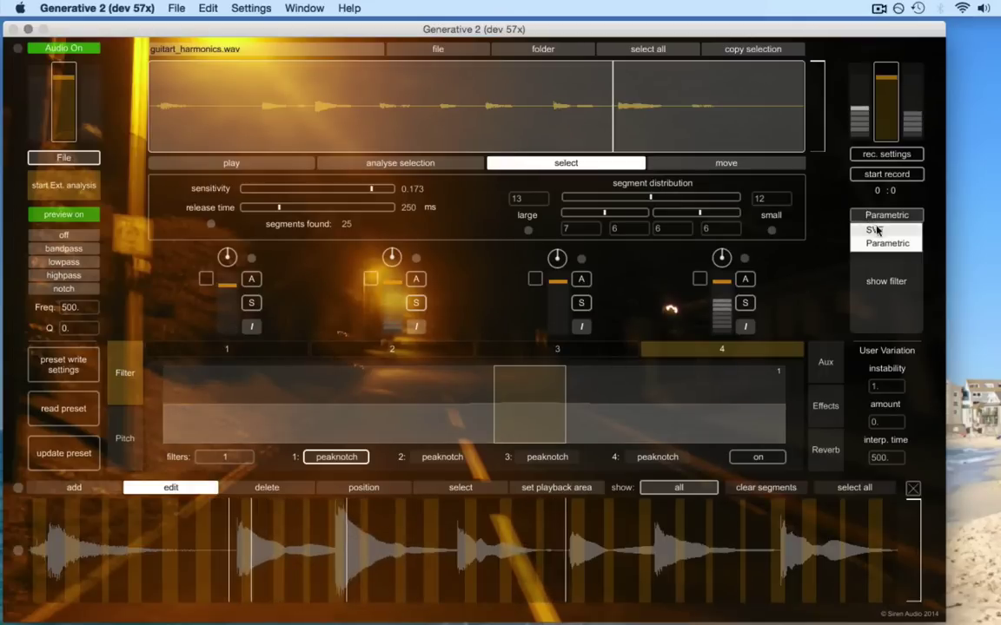
{"action": "left_click", "coordinate": [882, 243]}
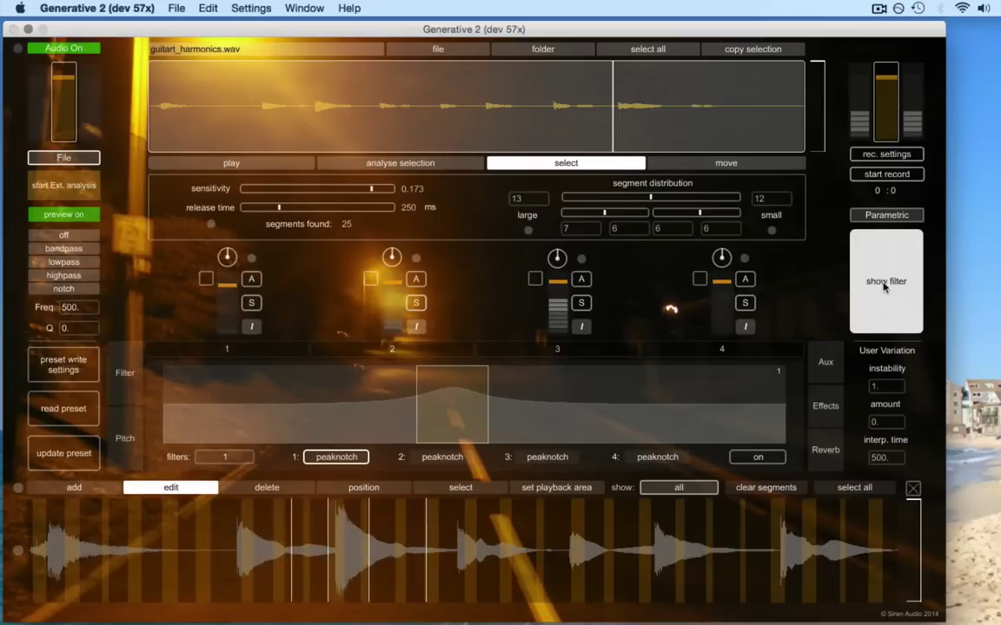
Drag the parametric peak to about 4112 Hz with 0.7 Q and a 9.0 dB boost
{"action": "left_click_drag", "start_coordinate": [466, 408], "coordinate": [582, 403]}
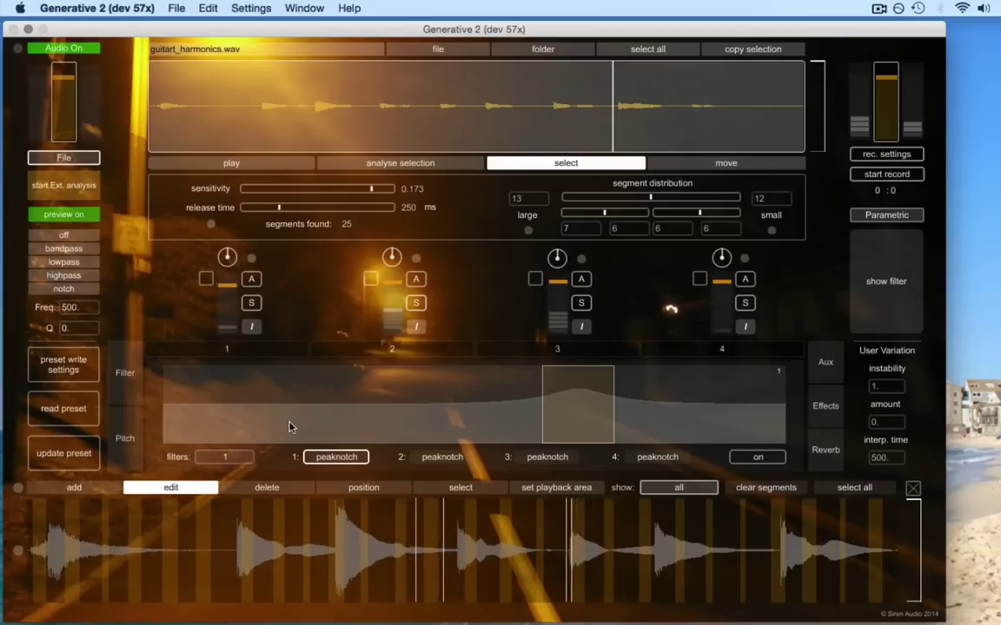
{"action": "left_click_drag", "start_coordinate": [578, 416], "coordinate": [620, 415]}
{"action": "mouse_move", "coordinate": [661, 437]}
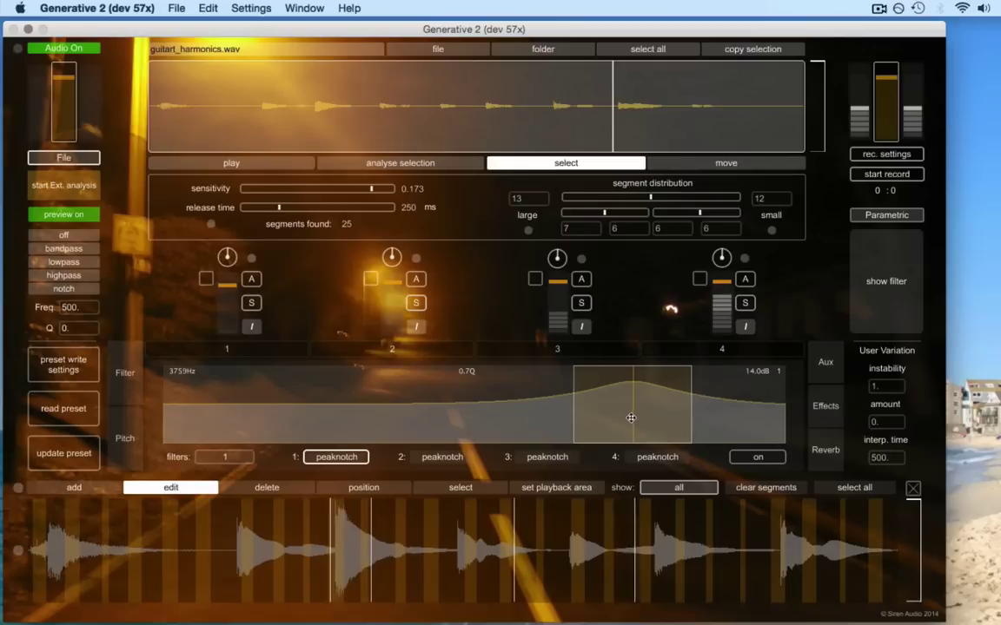
{"action": "left_click_drag", "start_coordinate": [631, 418], "coordinate": [634, 413]}
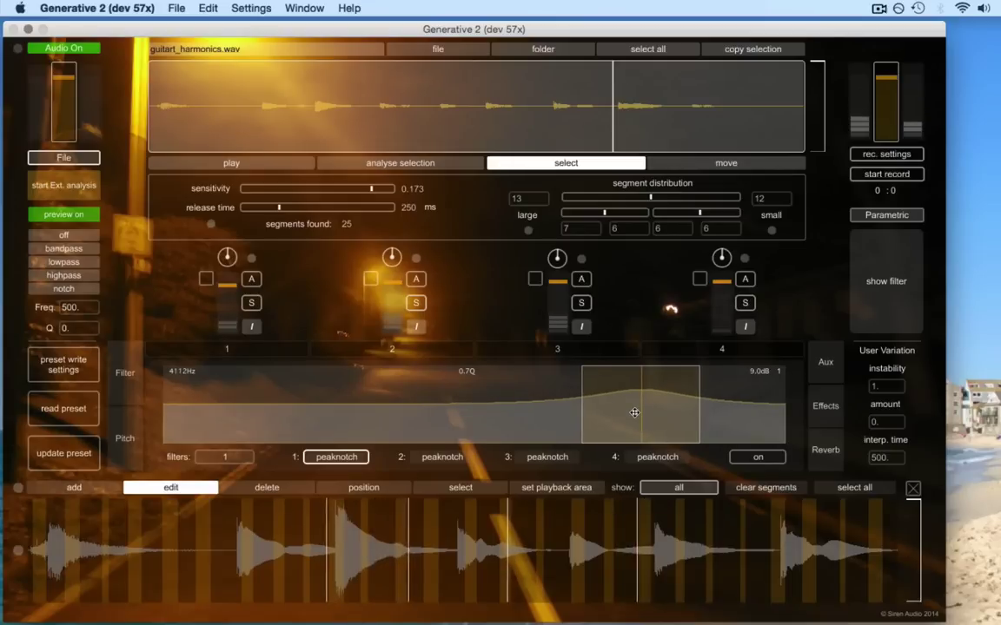